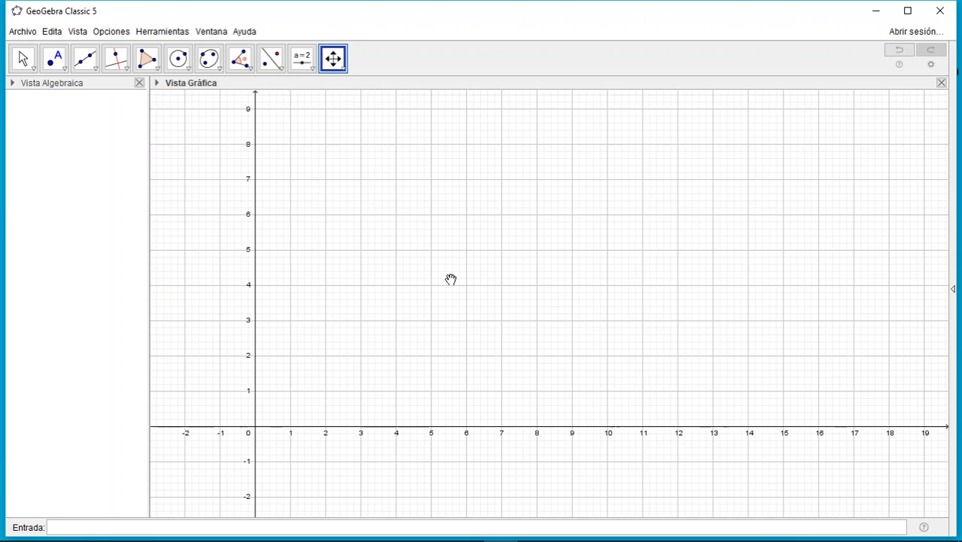
Draw a regular polygon with 5 vertices, using (3, 3) and (7, 3) as its first two consecutive vertices.
{"action": "left_click", "coordinate": [156, 68]}
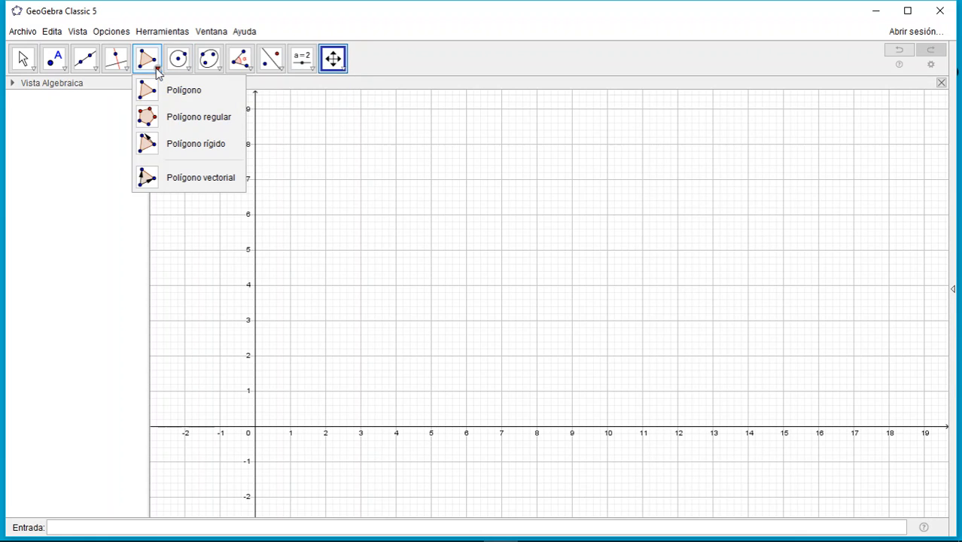
{"action": "left_click", "coordinate": [181, 122]}
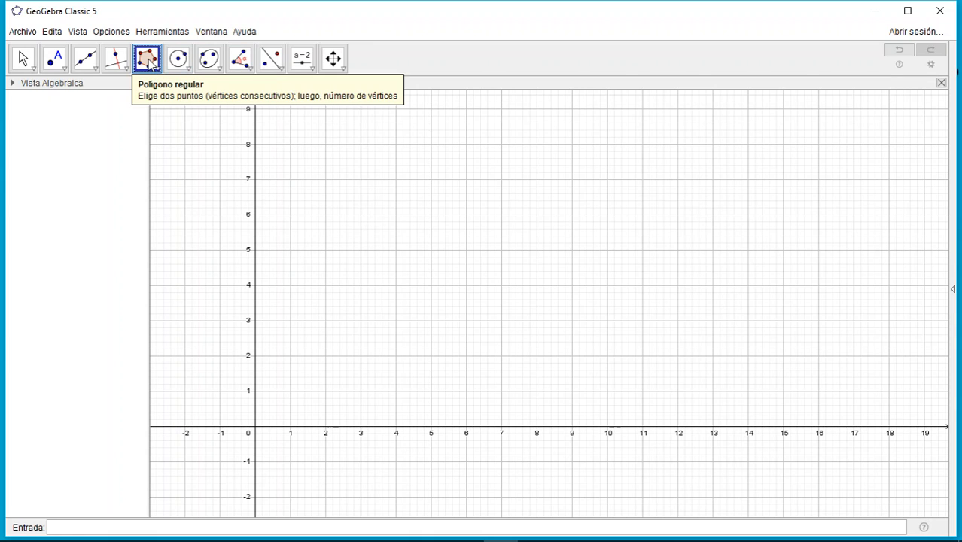
{"action": "left_click", "coordinate": [361, 320]}
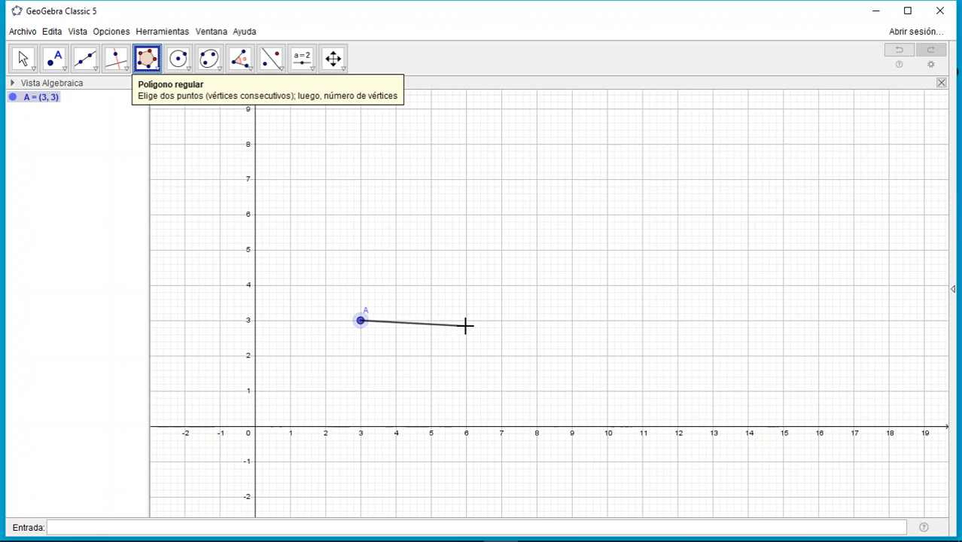
{"action": "left_click", "coordinate": [502, 320]}
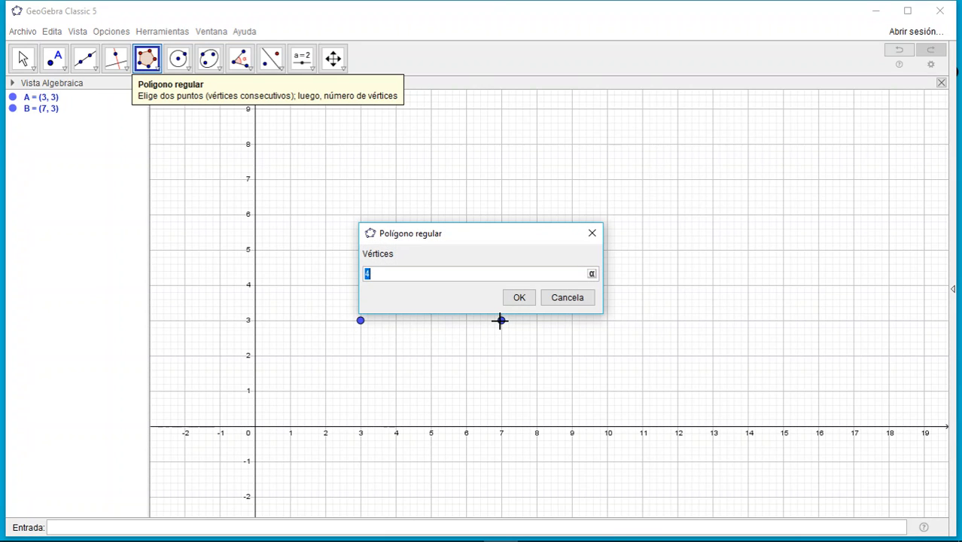
{"action": "left_click", "coordinate": [393, 274]}
{"action": "left_click", "coordinate": [522, 301]}
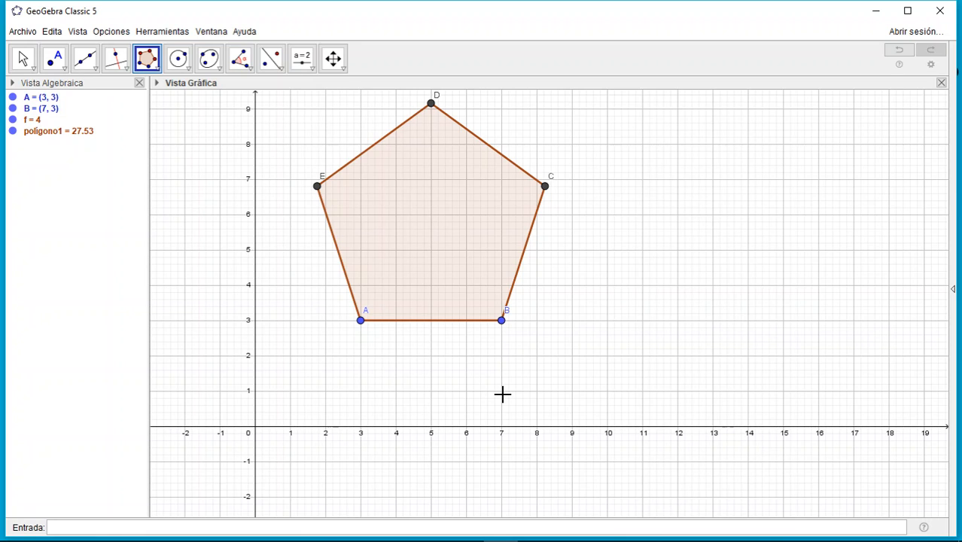
Draw a regular polygon with 3 vertices, using (12, 2) and (14, 2) as its first two consecutive vertices.
{"action": "left_click", "coordinate": [153, 61]}
{"action": "left_click", "coordinate": [153, 61]}
{"action": "left_click", "coordinate": [153, 62]}
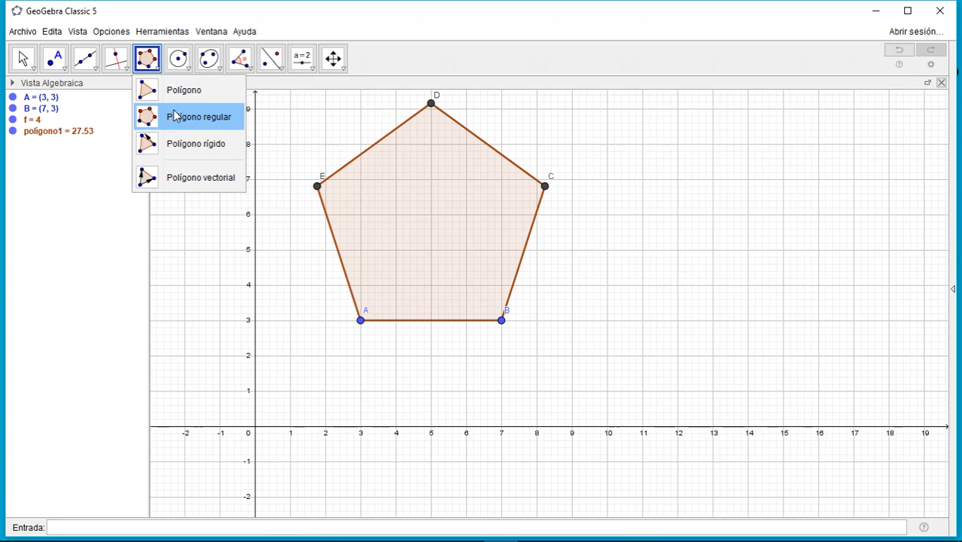
{"action": "left_click", "coordinate": [187, 119]}
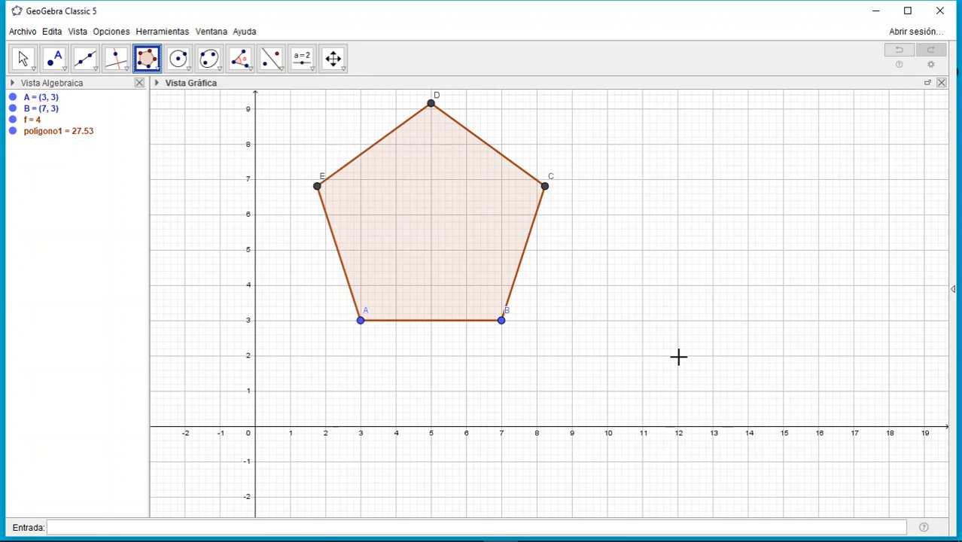
{"action": "left_click", "coordinate": [679, 356]}
{"action": "left_click", "coordinate": [748, 355]}
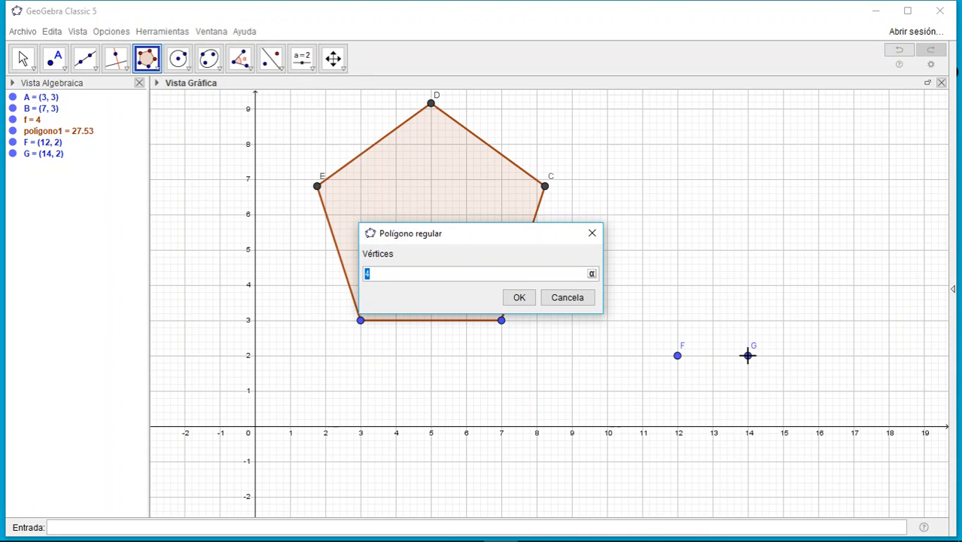
{"action": "left_click", "coordinate": [417, 274]}
{"action": "key", "text": "BackSpace"}
{"action": "left_click", "coordinate": [519, 297]}
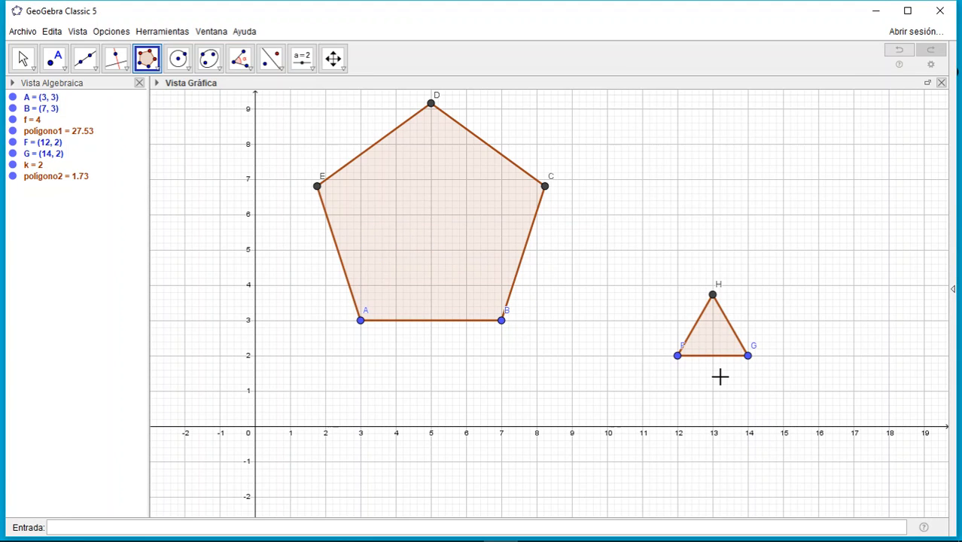
Show the formatting options of the algebra view and group its objects by object type.
{"action": "left_click", "coordinate": [12, 86]}
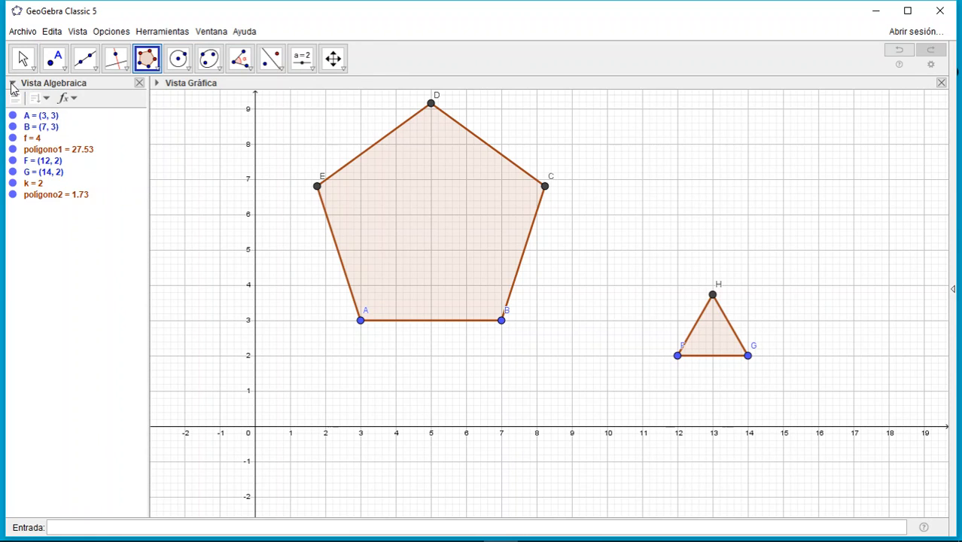
{"action": "left_click", "coordinate": [47, 99]}
{"action": "left_click", "coordinate": [64, 147]}
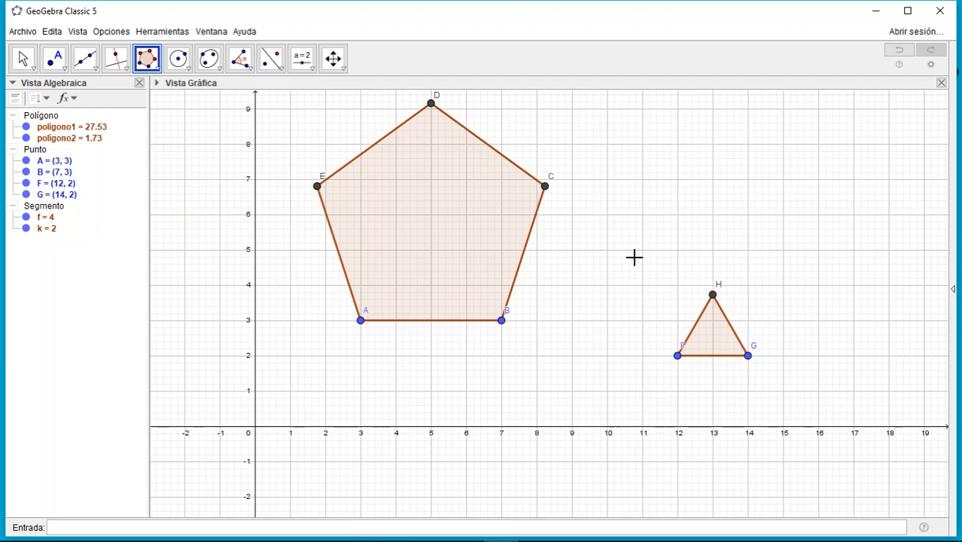
Delete the whole regular triangle together with its points.
{"action": "left_click_drag", "start_coordinate": [635, 258], "coordinate": [815, 409]}
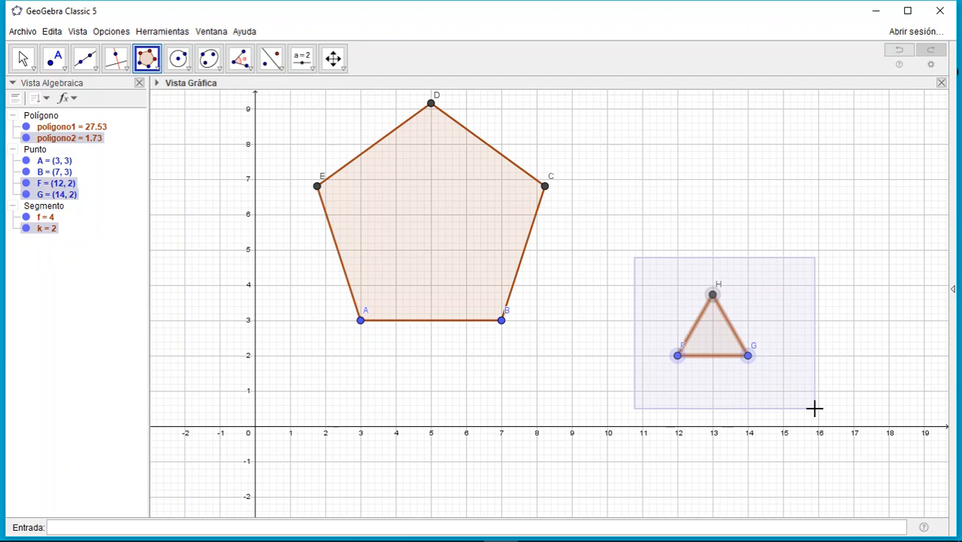
{"action": "key", "text": "Delete"}
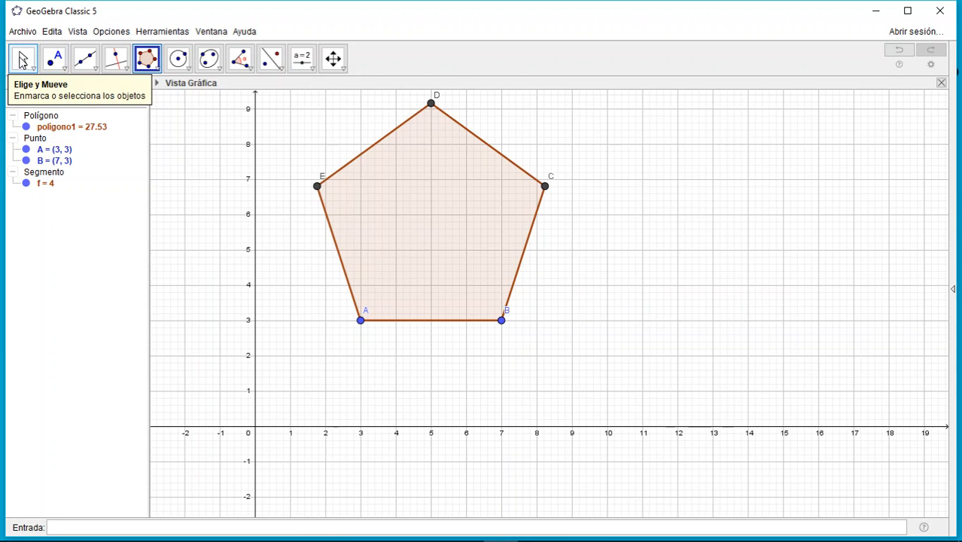
Move the pentagon's vertex A to about (3.8, 2.92) and deselect it.
{"action": "left_click", "coordinate": [22, 62]}
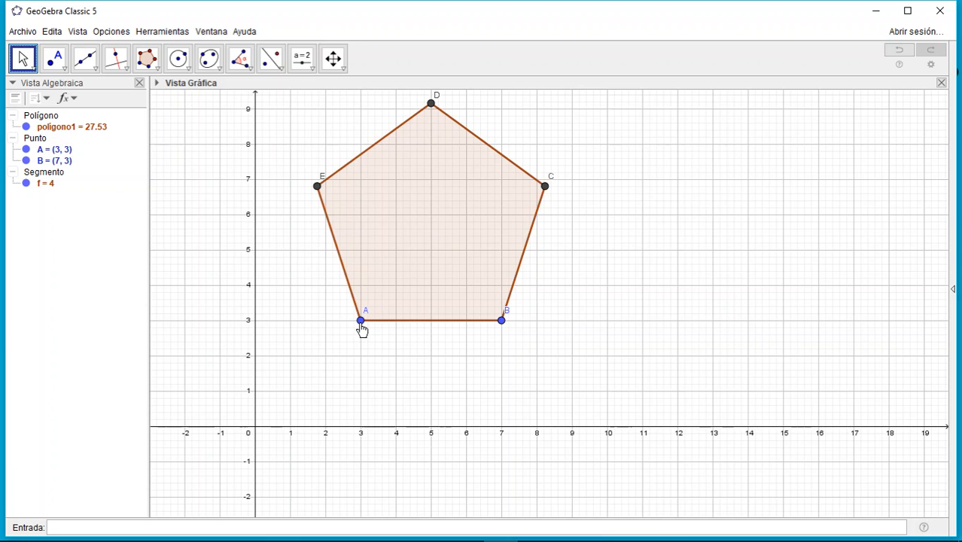
{"action": "left_click", "coordinate": [361, 324]}
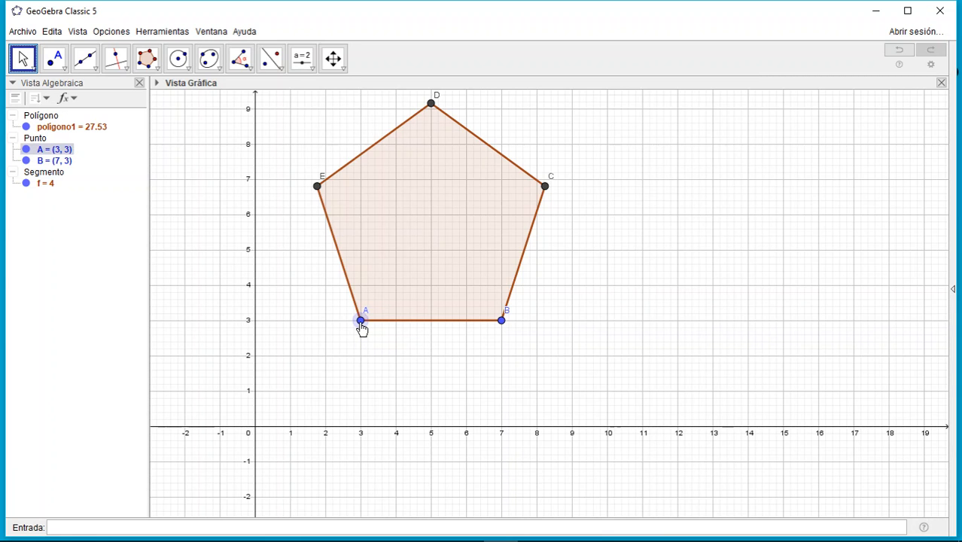
{"action": "left_click_drag", "start_coordinate": [361, 326], "coordinate": [389, 324]}
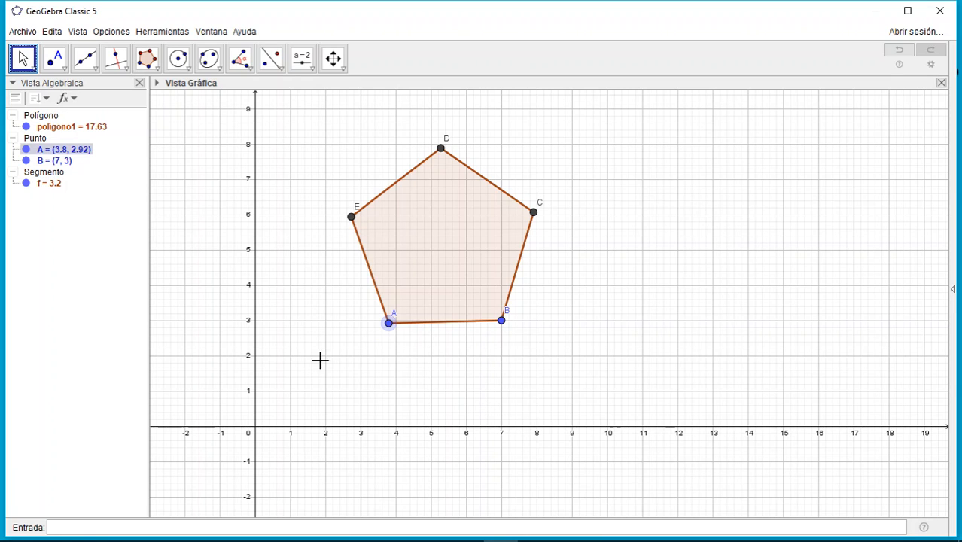
{"action": "key", "text": "Escape"}
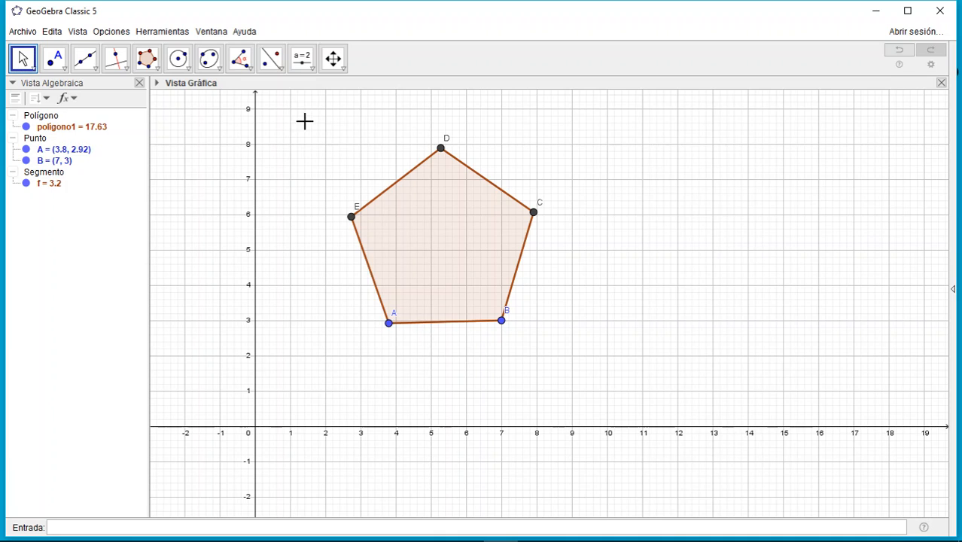
Hide the labels of the whole pentagon, including its vertices and sides, and clear the selection.
{"action": "left_click_drag", "start_coordinate": [303, 110], "coordinate": [638, 403]}
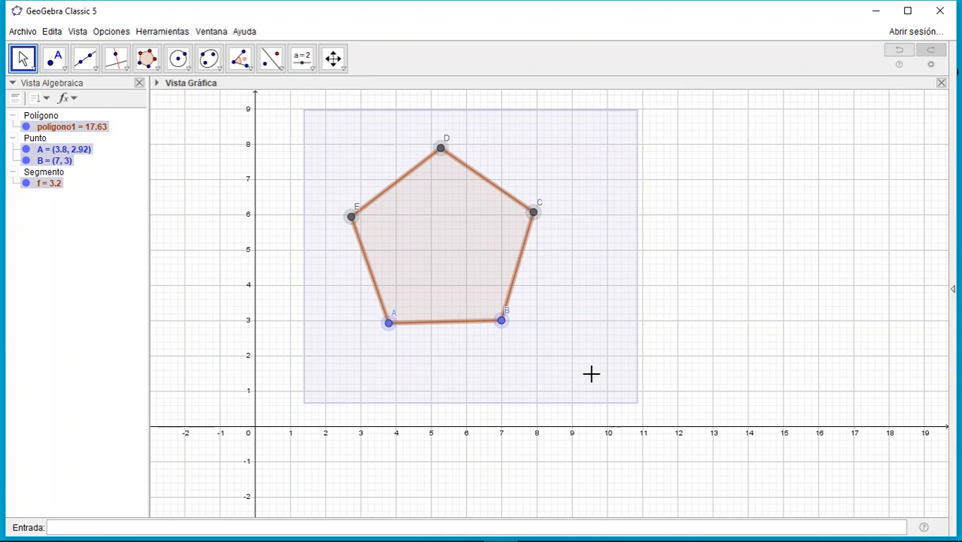
{"action": "right_click", "coordinate": [592, 375]}
{"action": "left_click", "coordinate": [645, 431]}
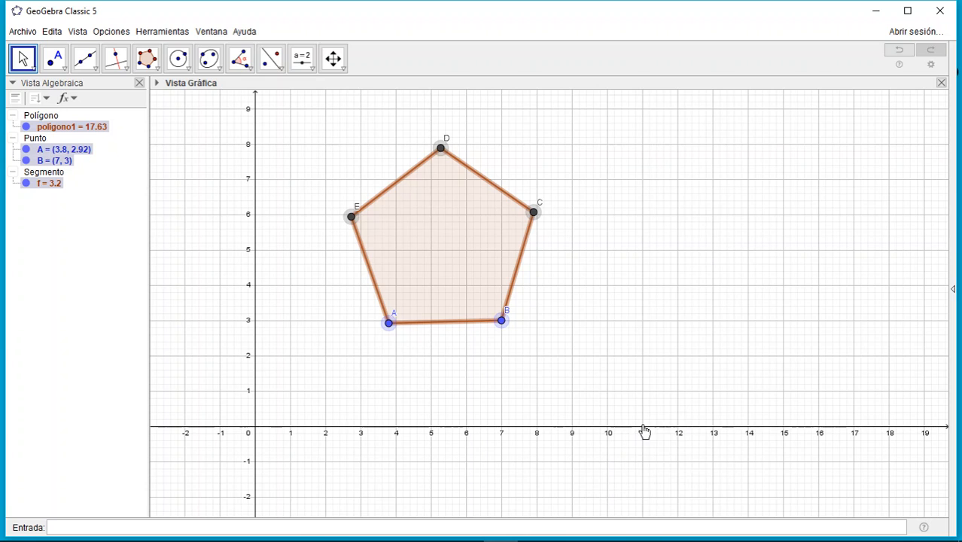
{"action": "left_click_drag", "start_coordinate": [307, 112], "coordinate": [641, 398]}
{"action": "right_click", "coordinate": [569, 371]}
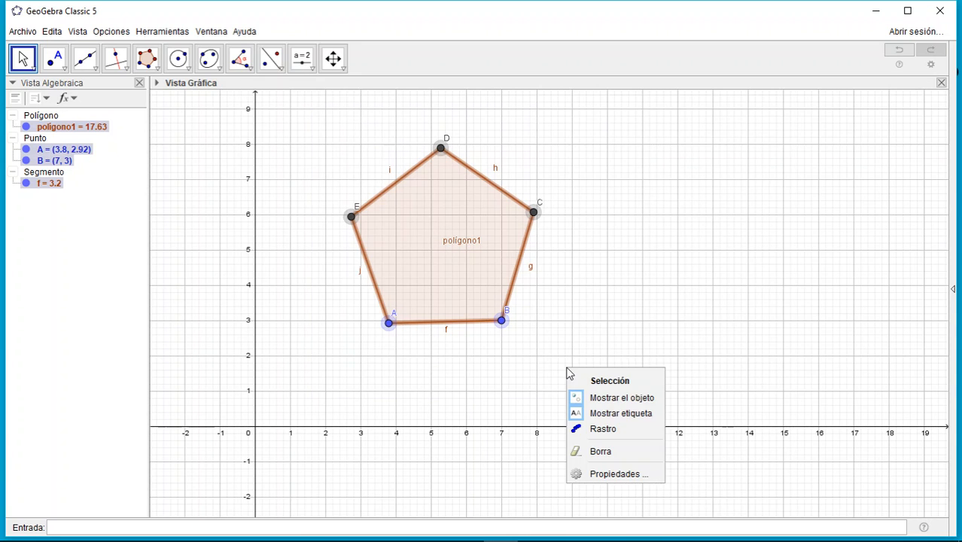
{"action": "left_click", "coordinate": [611, 416]}
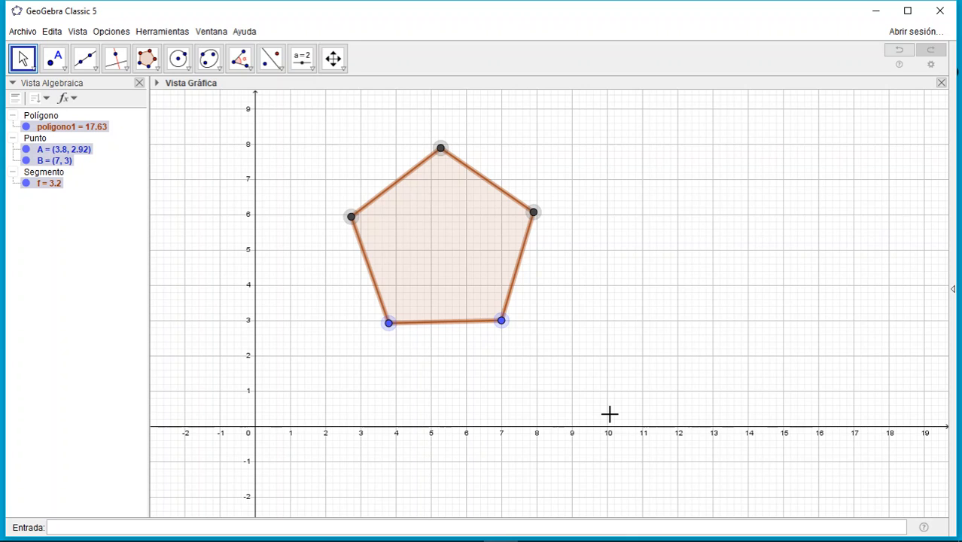
{"action": "left_click", "coordinate": [624, 393]}
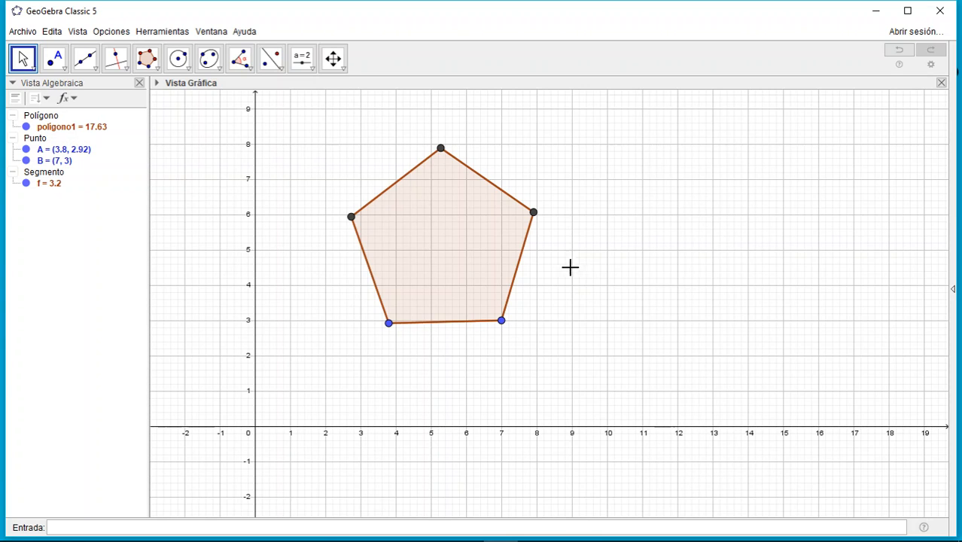
Set the pentagon polígono1 to blue (#0000FF) with an opacity of 100 in its properties.
{"action": "mouse_move", "coordinate": [58, 129]}
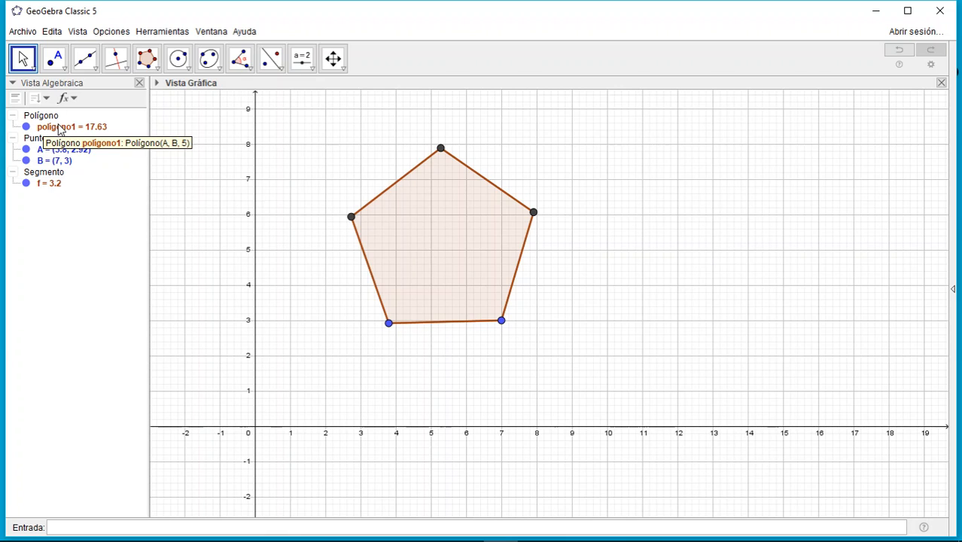
{"action": "left_click", "coordinate": [64, 130]}
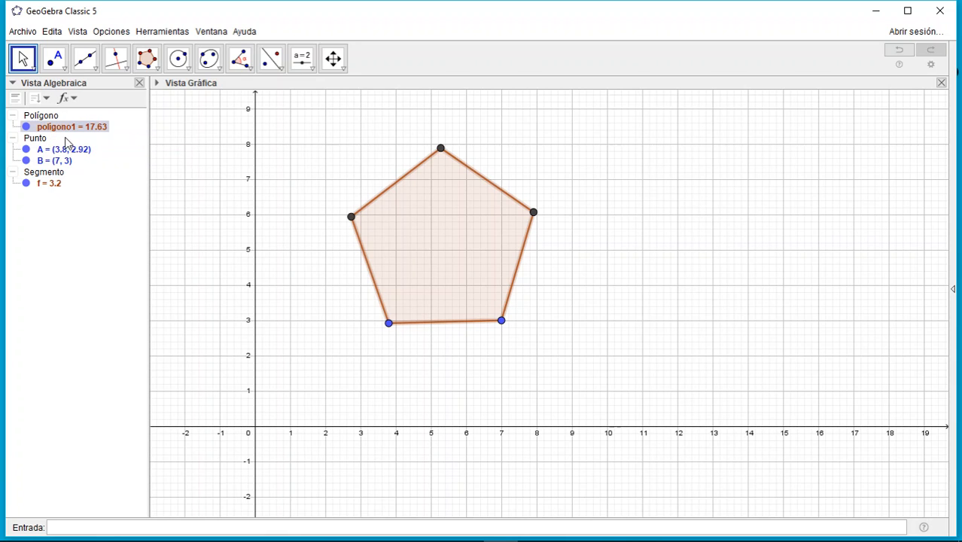
{"action": "right_click", "coordinate": [69, 129]}
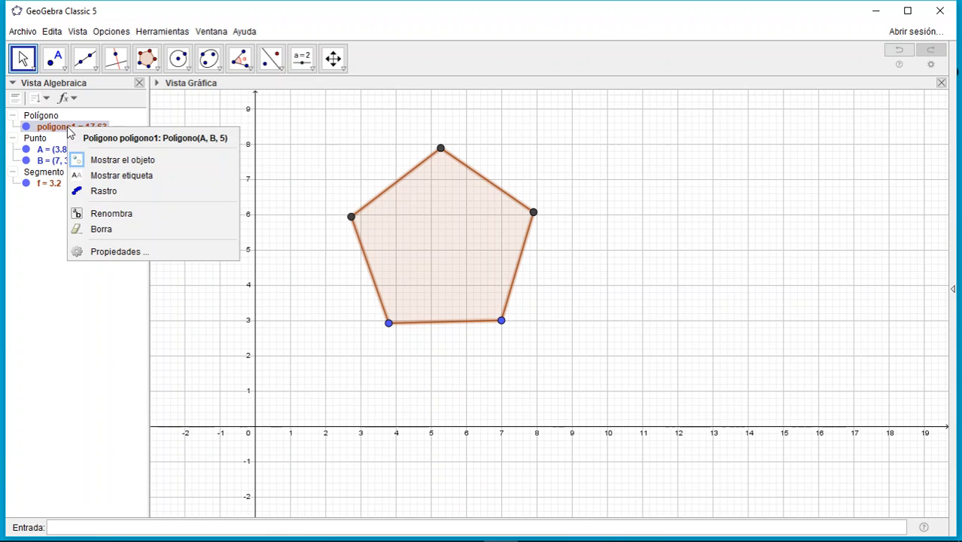
{"action": "left_click", "coordinate": [115, 253]}
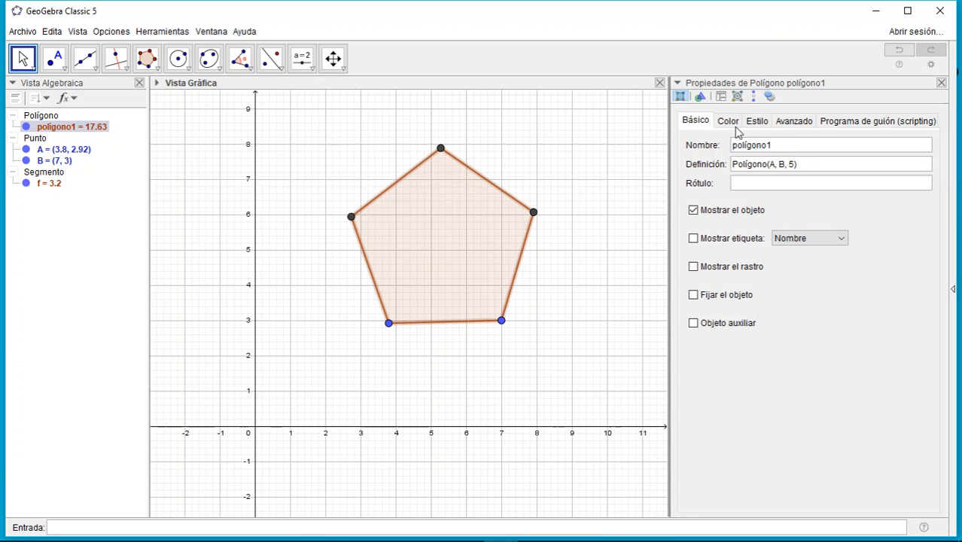
{"action": "left_click", "coordinate": [731, 125]}
{"action": "left_click", "coordinate": [709, 219]}
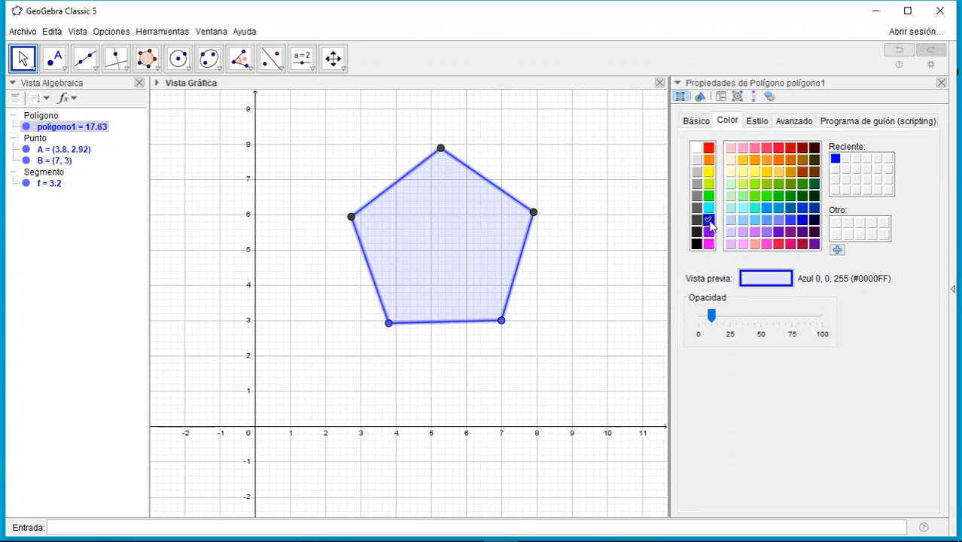
{"action": "left_click_drag", "start_coordinate": [711, 316], "coordinate": [823, 317]}
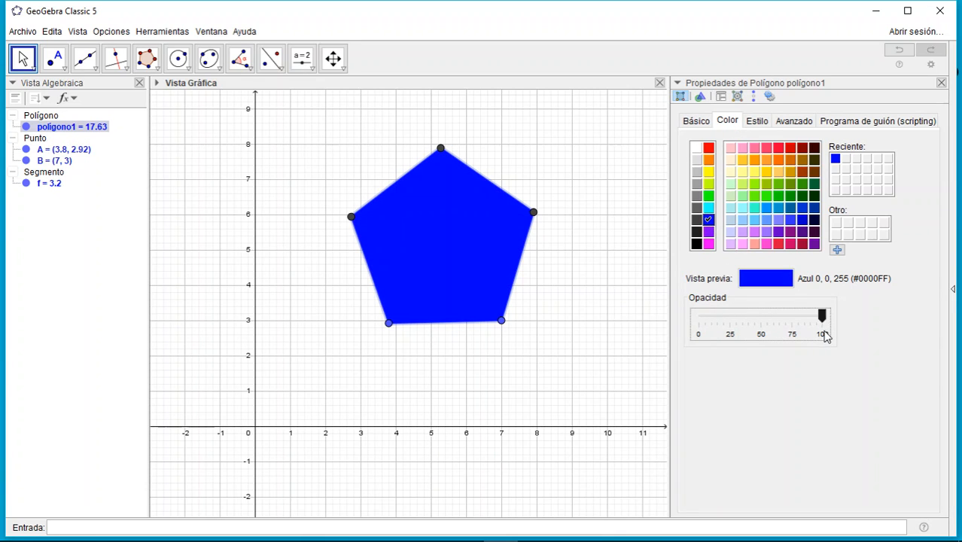
{"action": "left_click", "coordinate": [941, 83]}
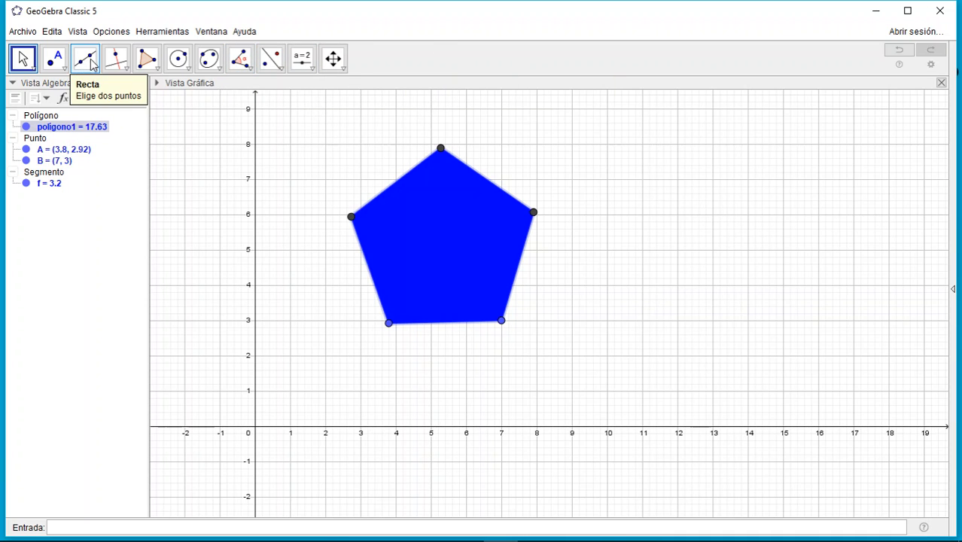
Set the Segment tool's colour to red and draw a segment along the pentagon's lower side from A to B.
{"action": "left_click", "coordinate": [92, 65]}
{"action": "left_click", "coordinate": [95, 70]}
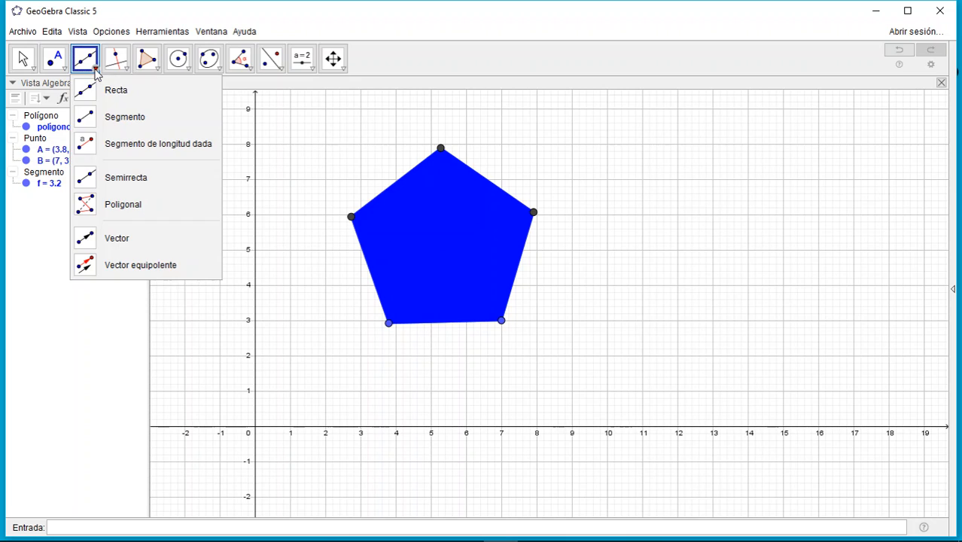
{"action": "left_click", "coordinate": [132, 120]}
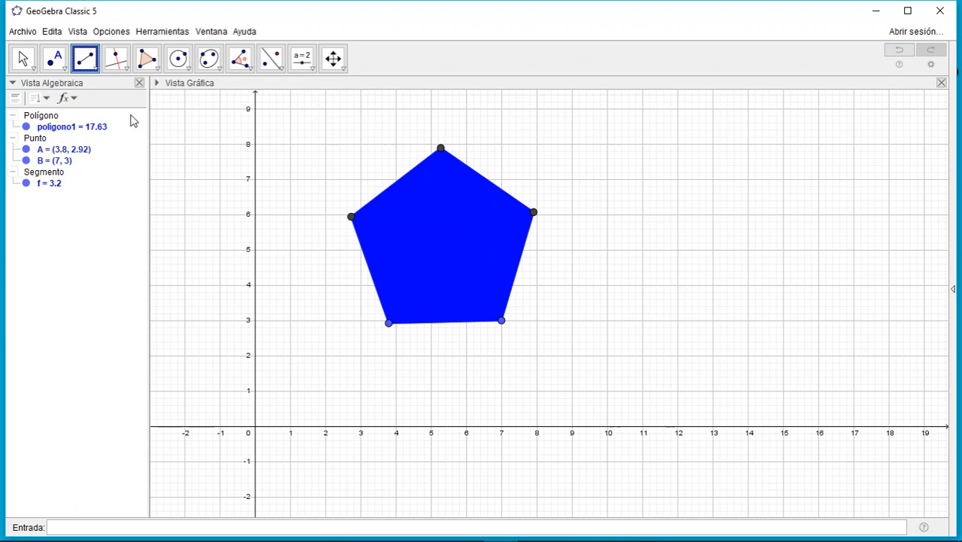
{"action": "left_click", "coordinate": [157, 84]}
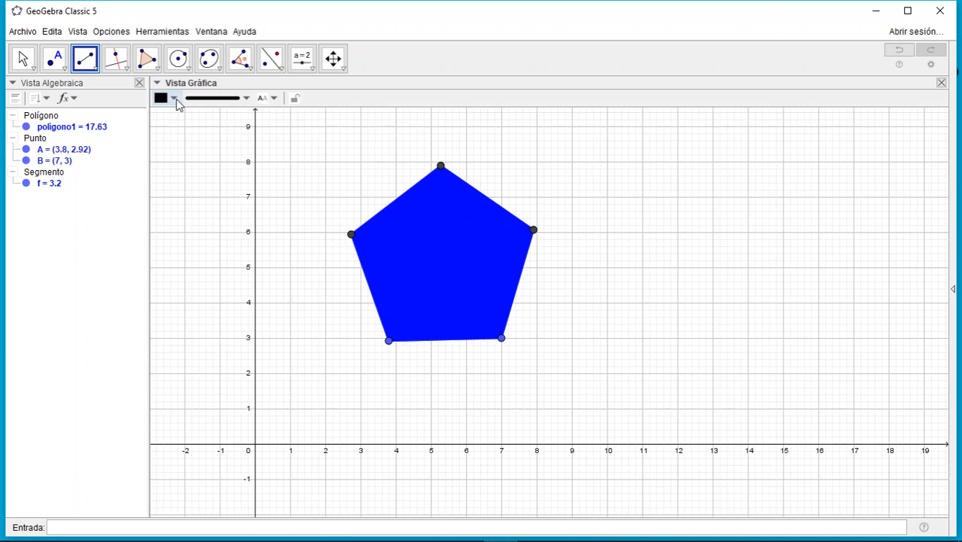
{"action": "left_click", "coordinate": [175, 99]}
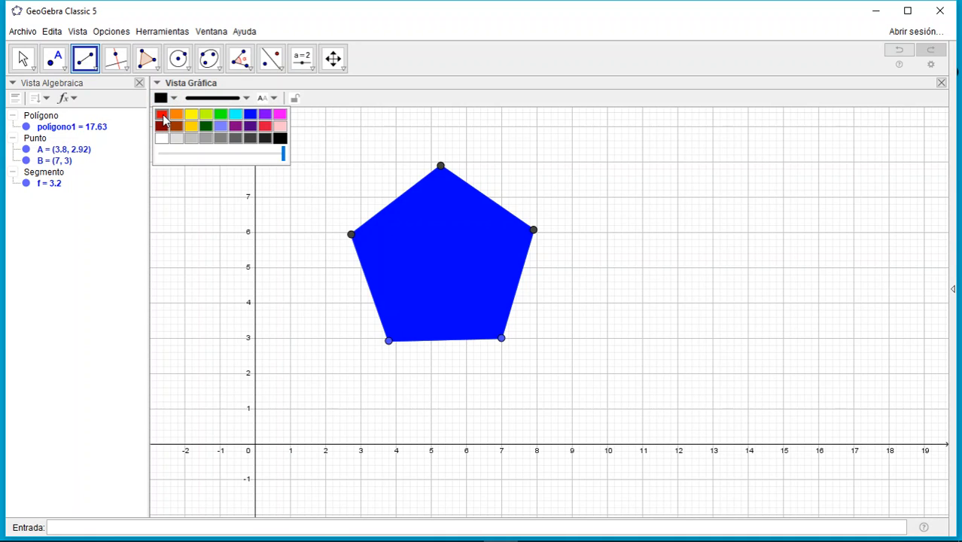
{"action": "left_click", "coordinate": [162, 115]}
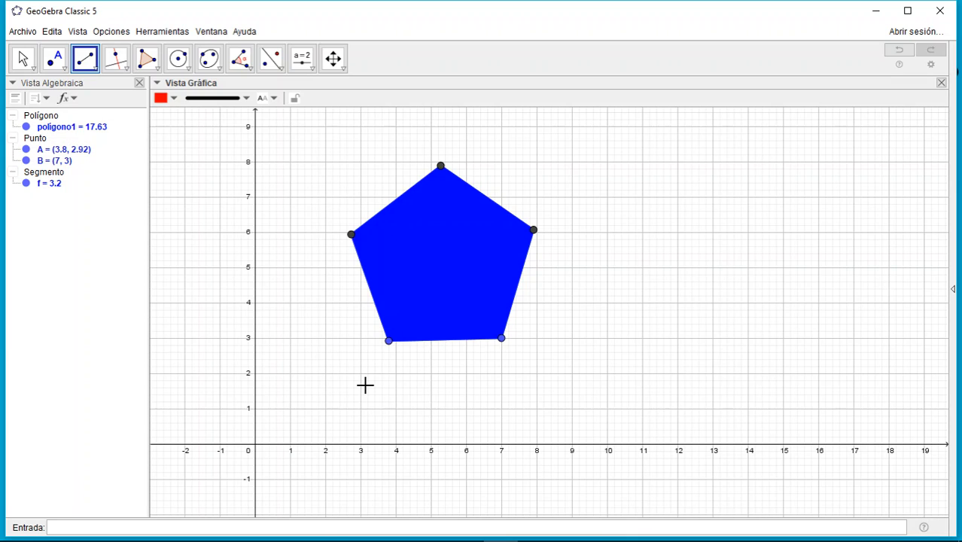
{"action": "left_click", "coordinate": [389, 342]}
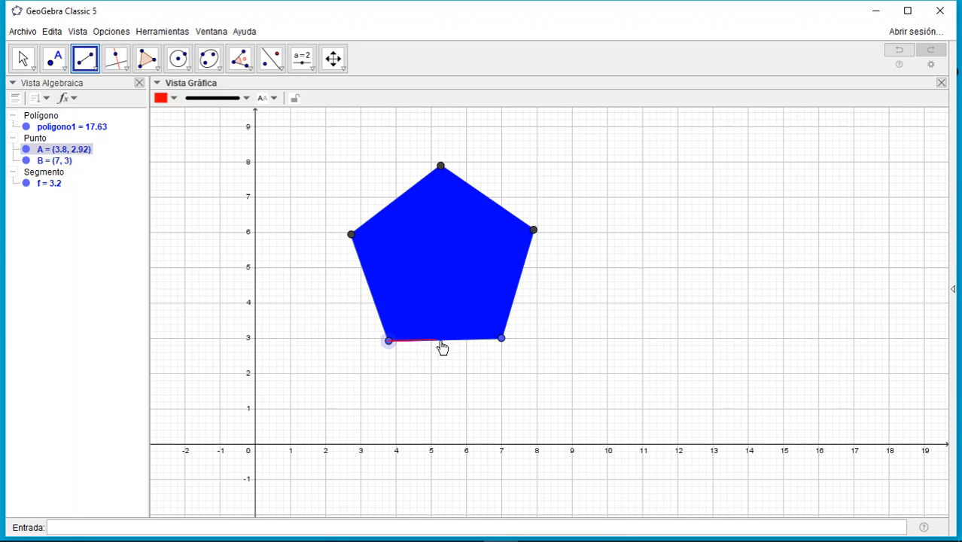
{"action": "left_click", "coordinate": [502, 340]}
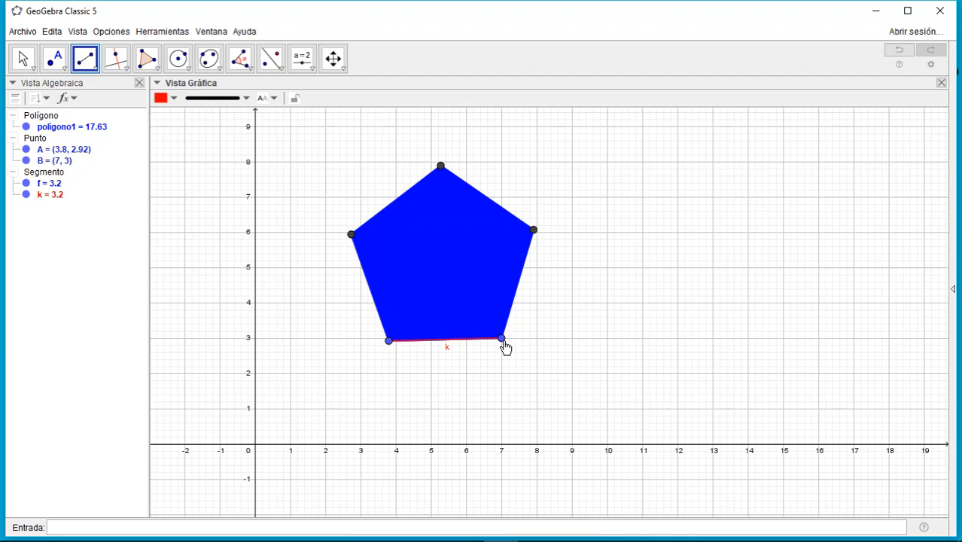
Draw red segments along the pentagon's four remaining sides, from B around to A, and leave the Segment tool.
{"action": "left_click", "coordinate": [502, 339]}
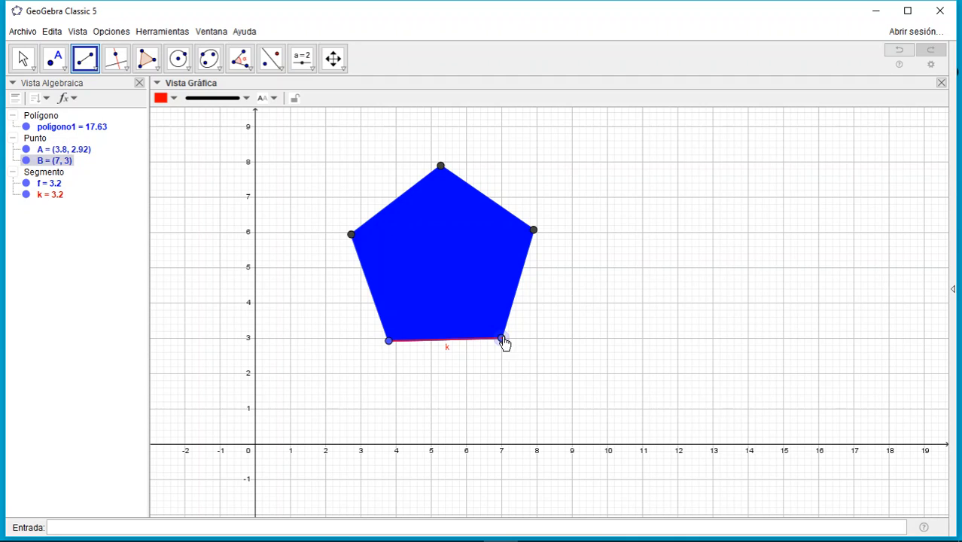
{"action": "left_click", "coordinate": [534, 230]}
{"action": "left_click", "coordinate": [534, 230]}
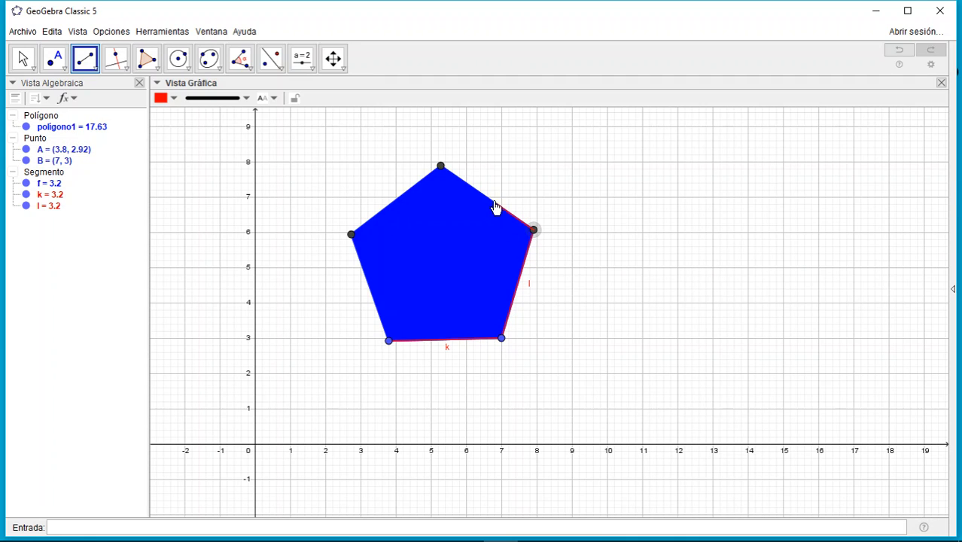
{"action": "left_click", "coordinate": [441, 166]}
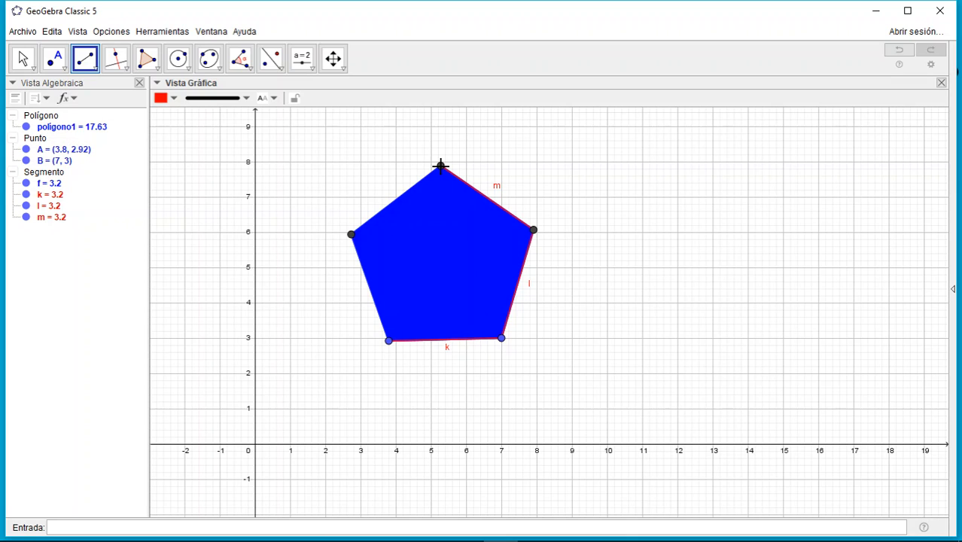
{"action": "left_click", "coordinate": [440, 166]}
{"action": "left_click", "coordinate": [351, 234]}
{"action": "left_click", "coordinate": [351, 235]}
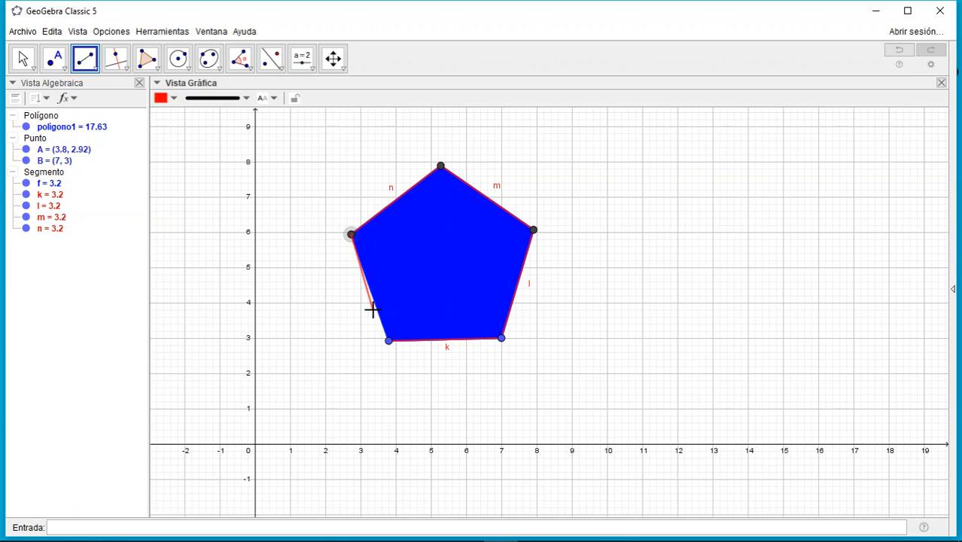
{"action": "left_click", "coordinate": [389, 342]}
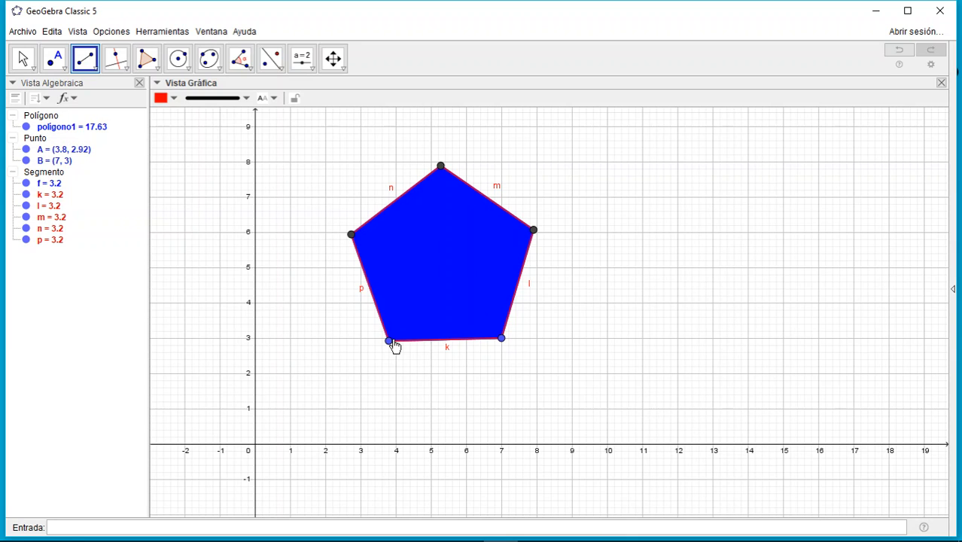
{"action": "left_click", "coordinate": [22, 58]}
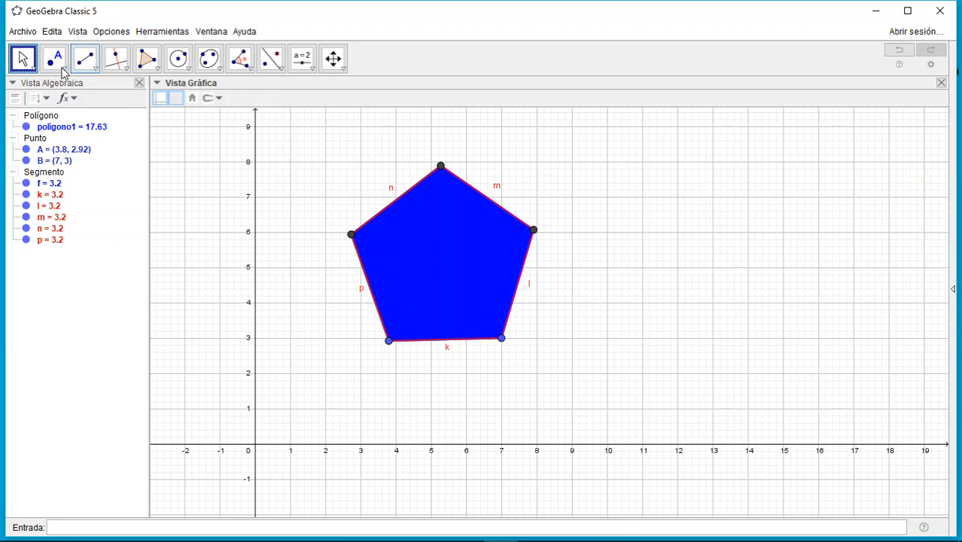
{"action": "left_click_drag", "start_coordinate": [308, 134], "coordinate": [665, 445]}
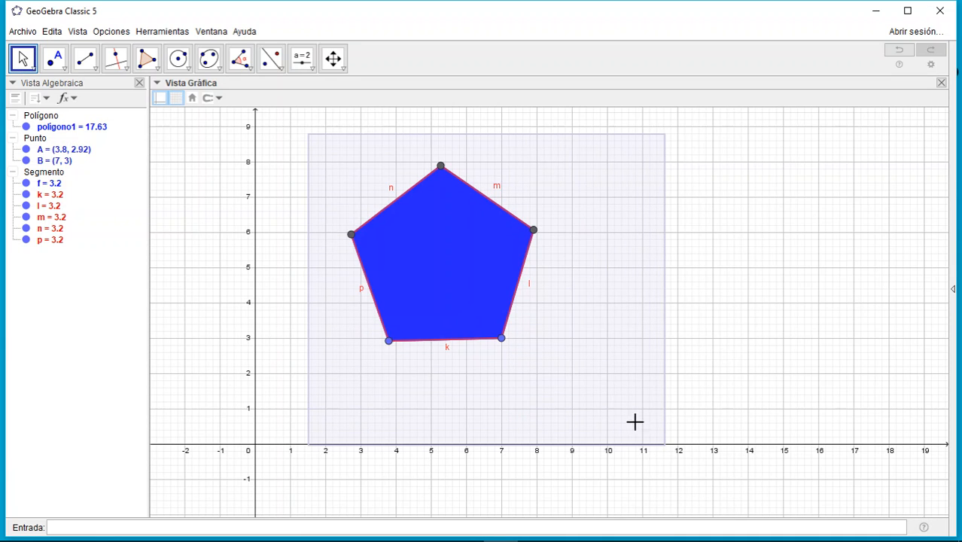
{"action": "right_click", "coordinate": [605, 393]}
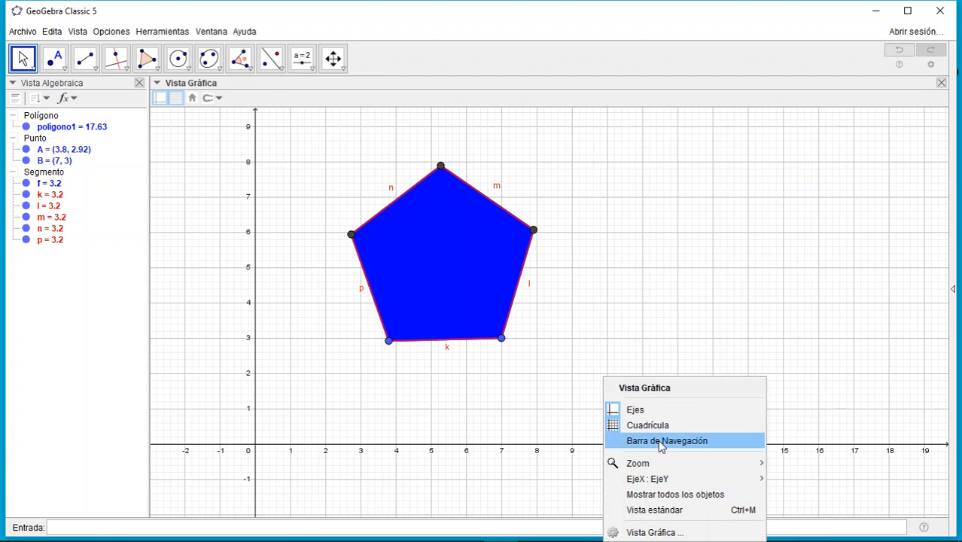
{"action": "left_click", "coordinate": [861, 393]}
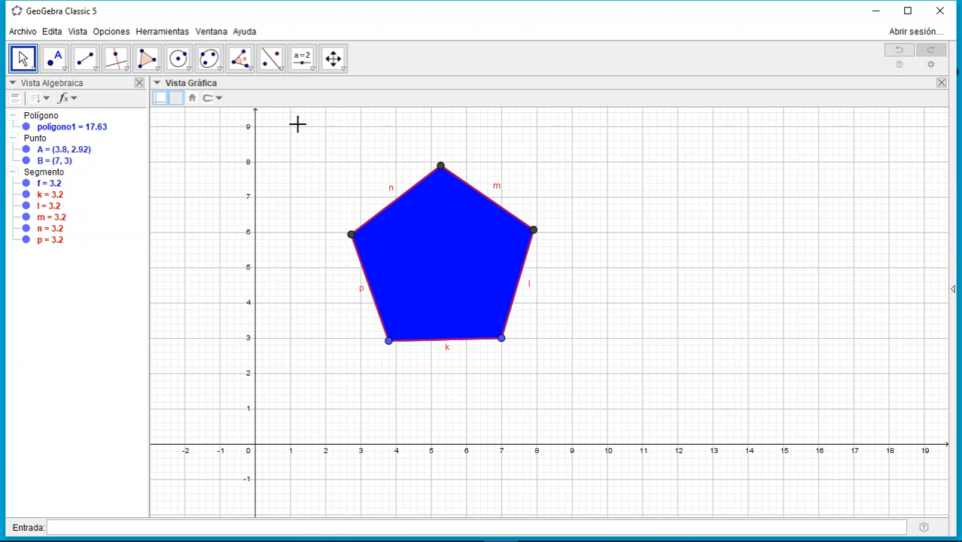
Show all labels of the pentagon, its vertices and red segments, hide them all together, and clear the selection.
{"action": "left_click_drag", "start_coordinate": [290, 122], "coordinate": [672, 410]}
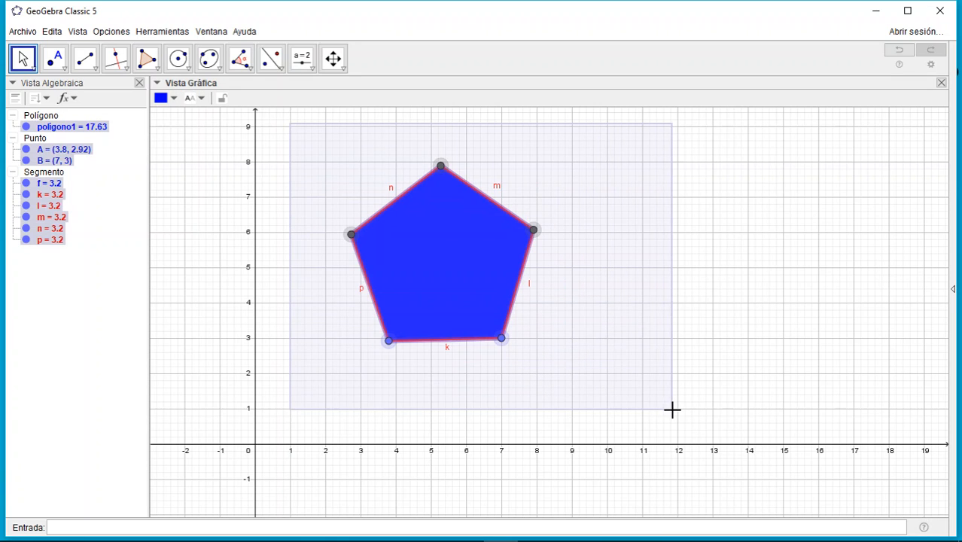
{"action": "right_click", "coordinate": [567, 377]}
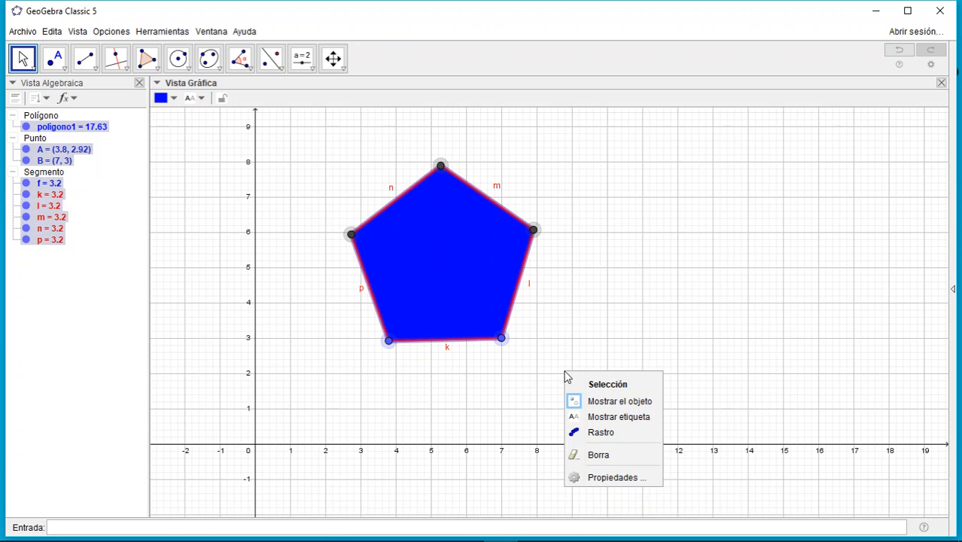
{"action": "left_click", "coordinate": [617, 419]}
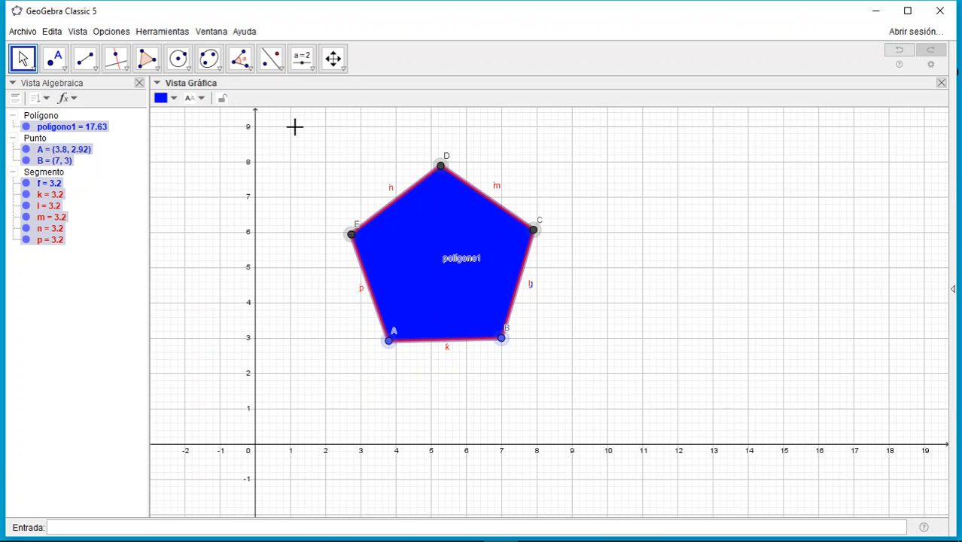
{"action": "left_click_drag", "start_coordinate": [295, 127], "coordinate": [644, 397]}
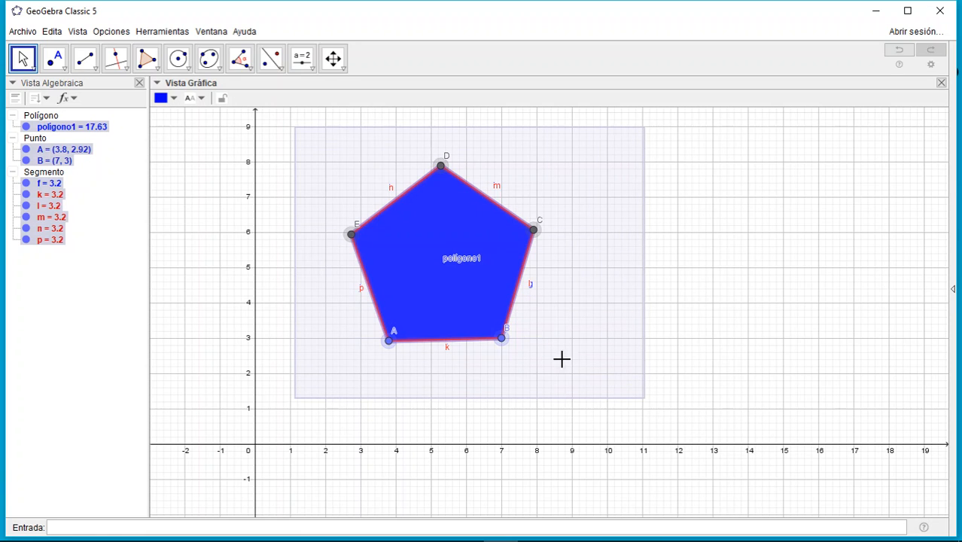
{"action": "right_click", "coordinate": [549, 360]}
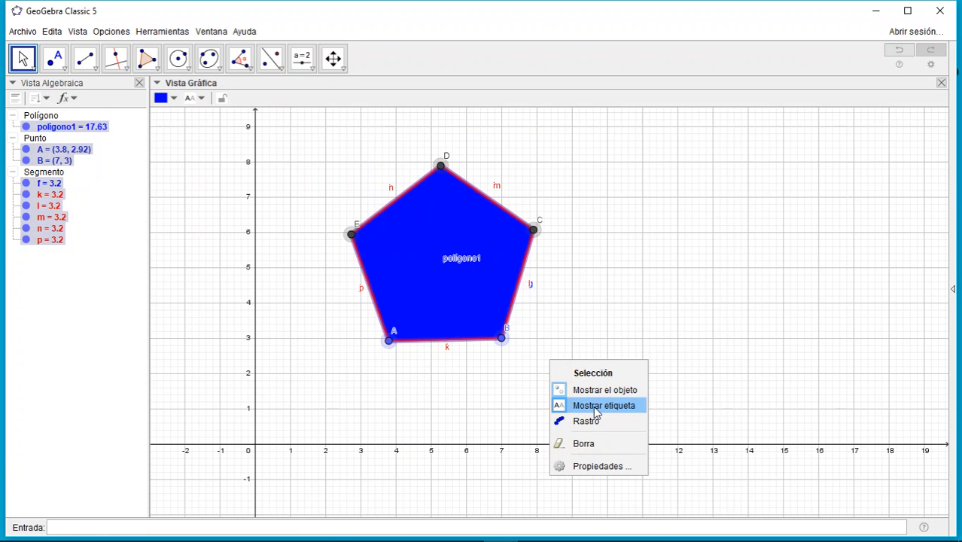
{"action": "left_click", "coordinate": [596, 408]}
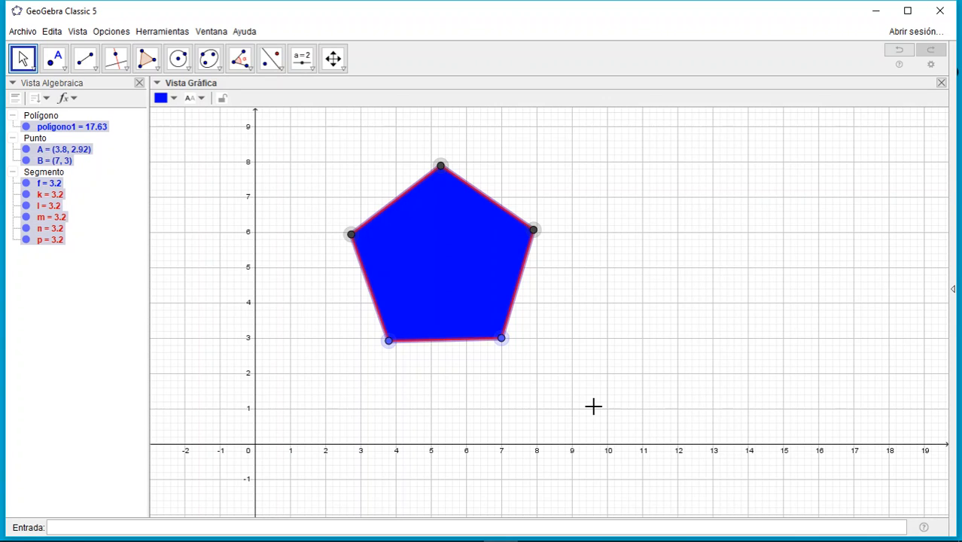
{"action": "left_click", "coordinate": [24, 63]}
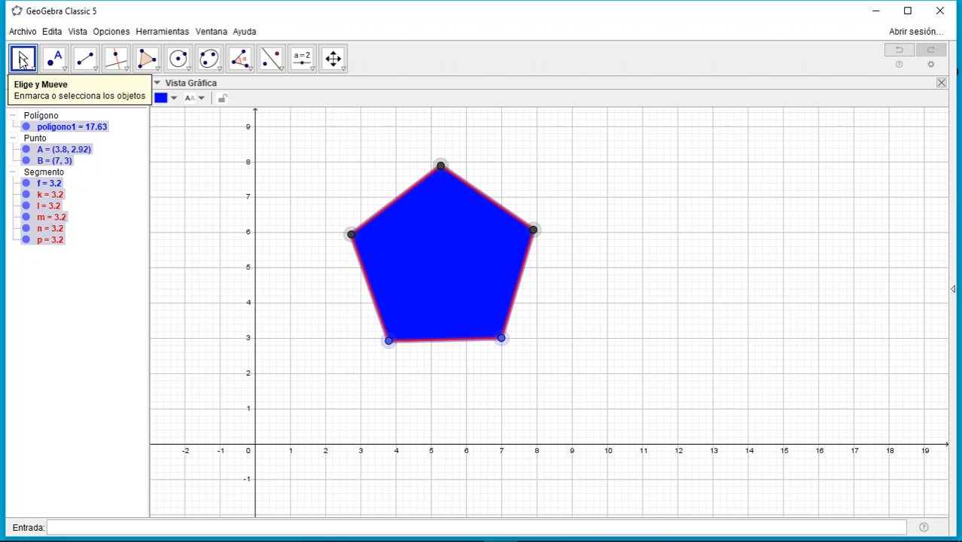
{"action": "left_click", "coordinate": [54, 323]}
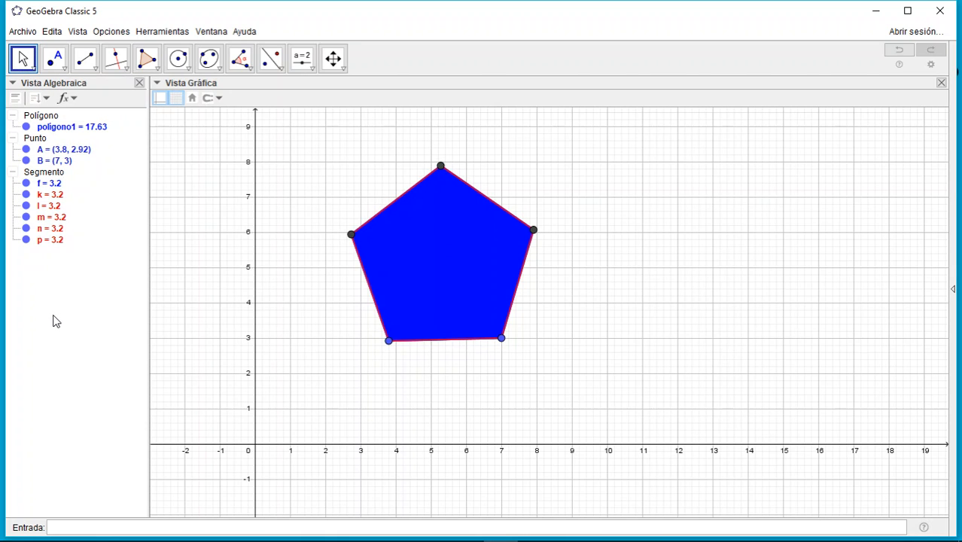
Hide the points A and B, selecting them together as a group.
{"action": "left_click", "coordinate": [36, 140]}
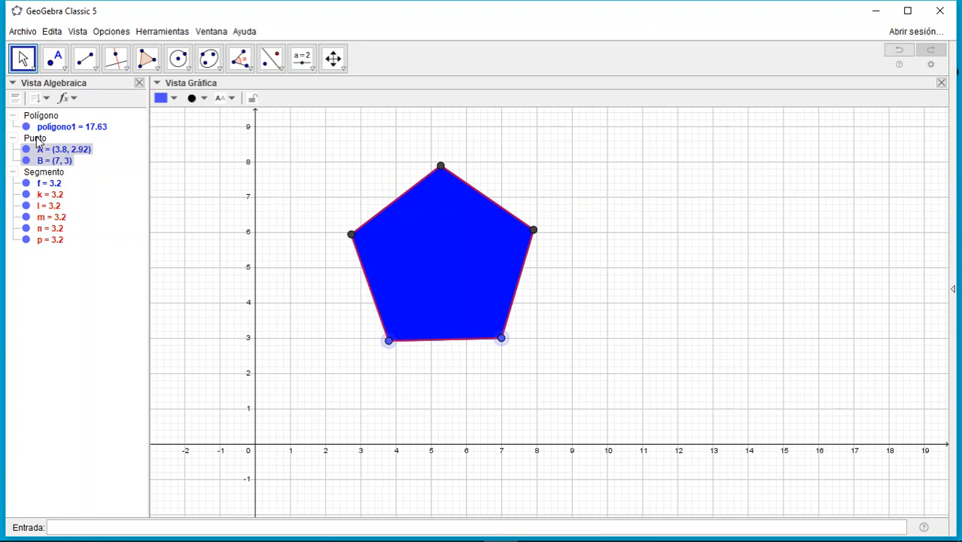
{"action": "right_click", "coordinate": [36, 143]}
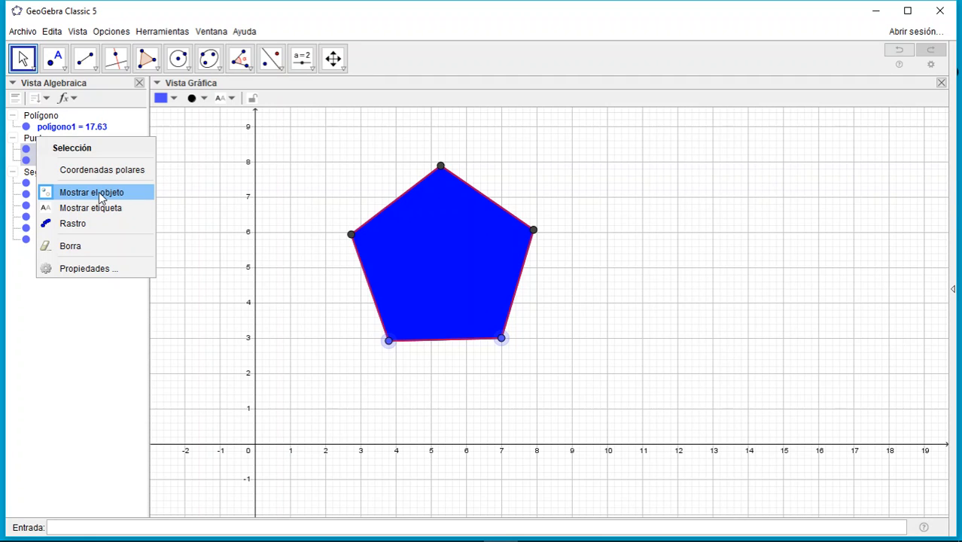
{"action": "left_click", "coordinate": [101, 195]}
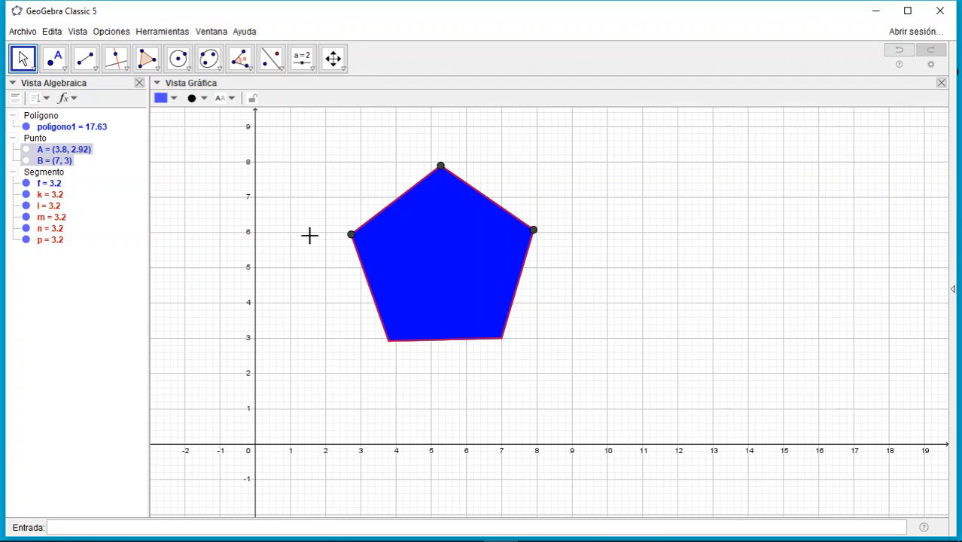
Hide the pentagon's remaining vertices E, D and C one by one.
{"action": "right_click", "coordinate": [350, 240]}
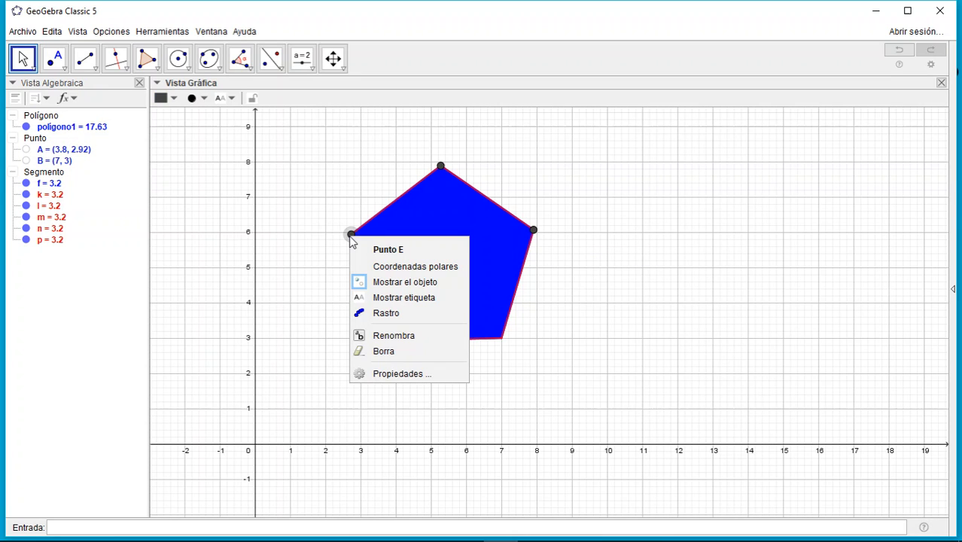
{"action": "left_click", "coordinate": [400, 282]}
{"action": "right_click", "coordinate": [441, 167]}
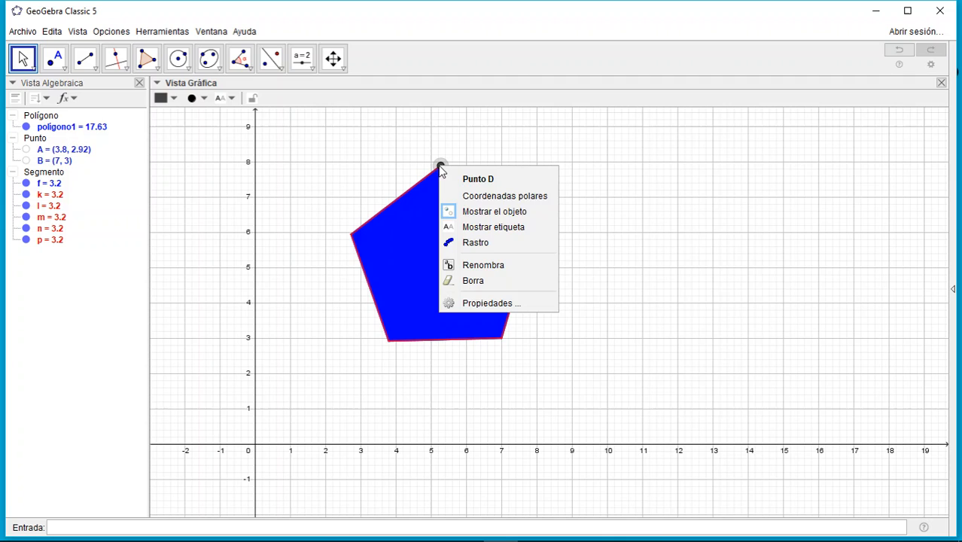
{"action": "left_click", "coordinate": [482, 218]}
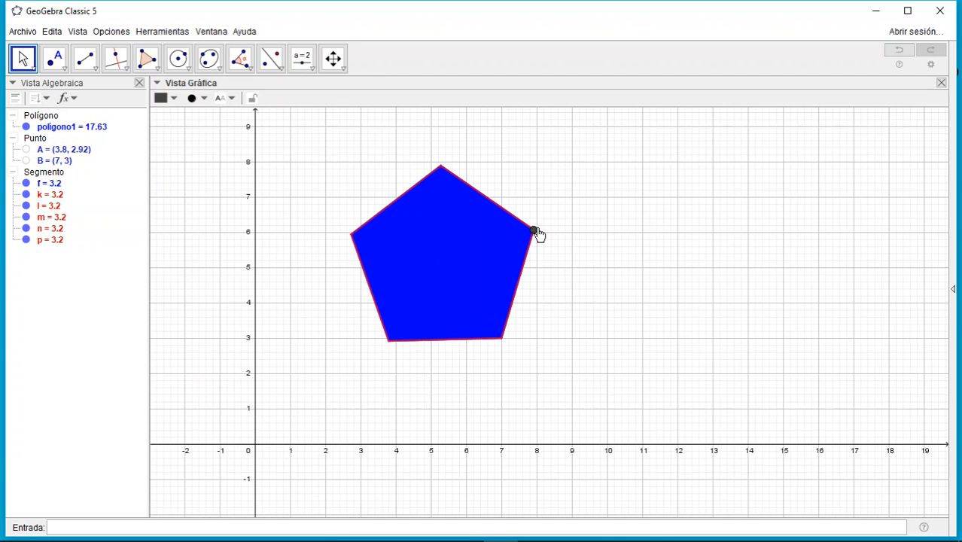
{"action": "right_click", "coordinate": [534, 230]}
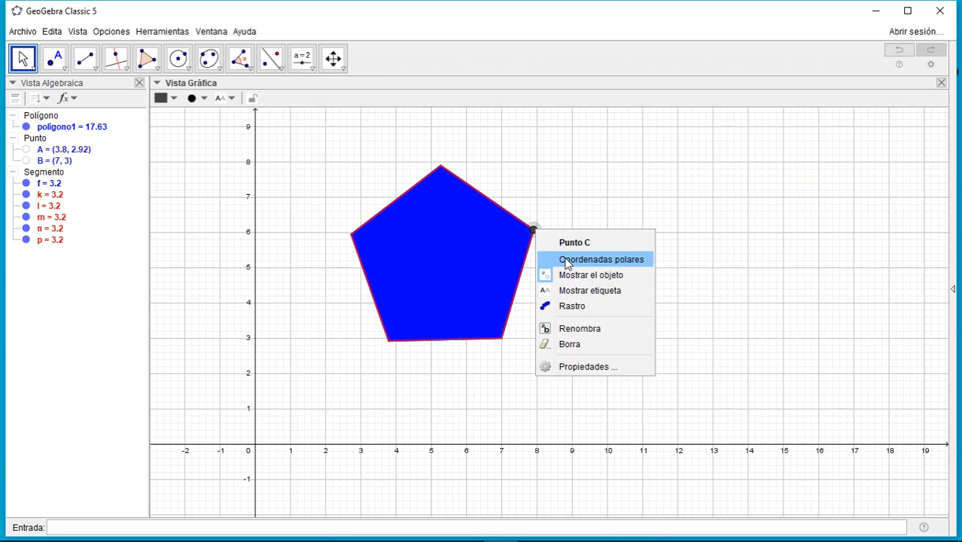